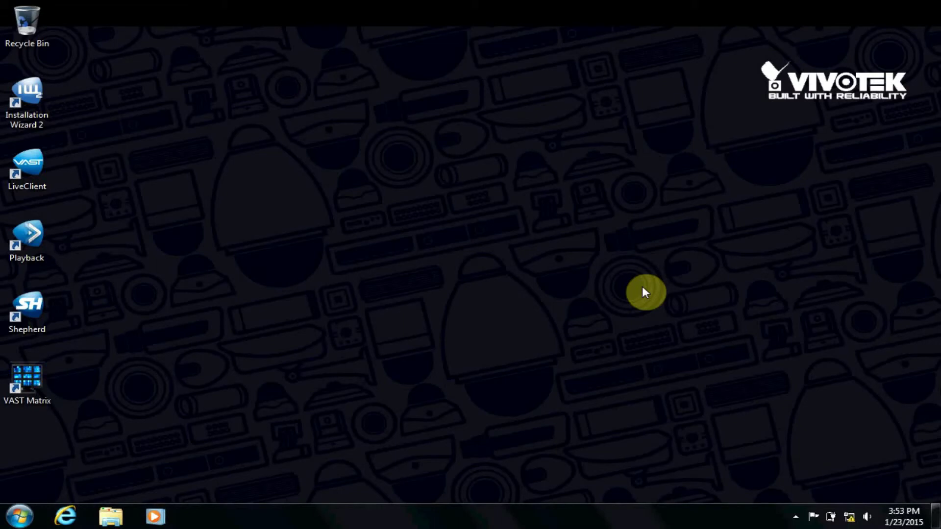
- Launch Installation Wizard 2 from its desktop icon
double_click(36, 113)
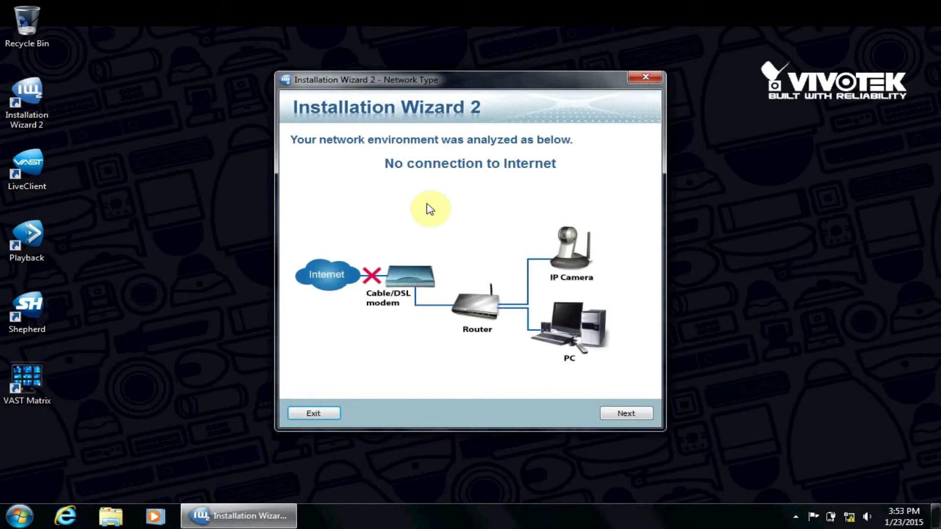
- Move past the network analysis and continue setup without Internet to reach Device Selection
click(624, 412)
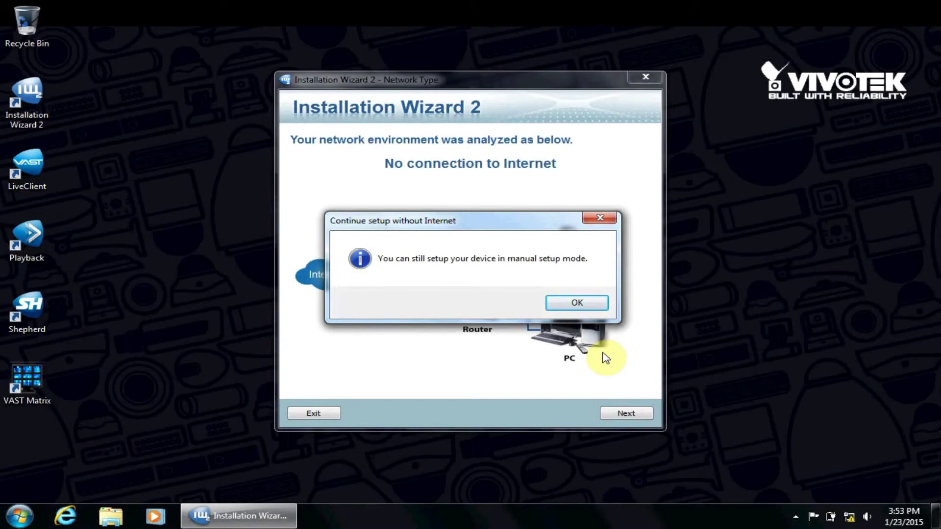
click(588, 300)
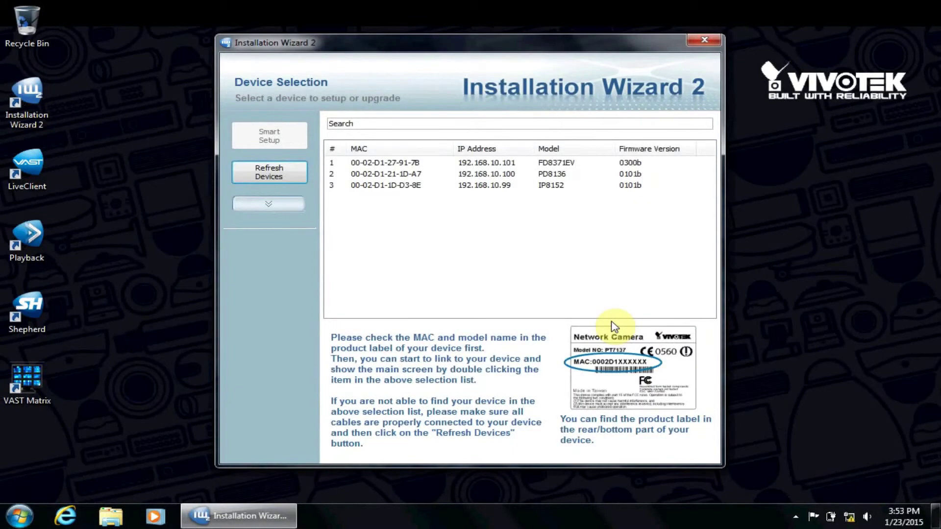
- Open the IP8152 camera's web page at 192.168.10.99 and go to its Configuration pages
click(562, 185)
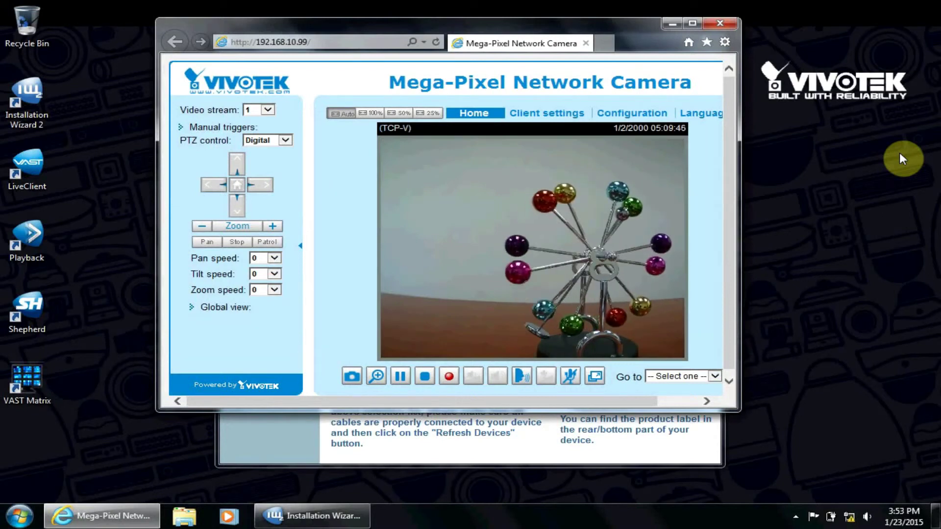
click(634, 117)
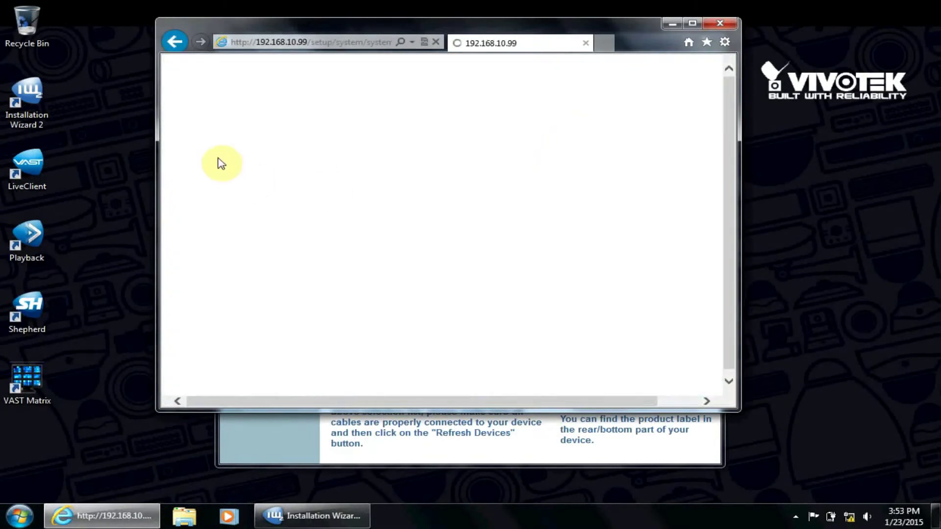
- Show Network General settings: fixed IP 192.168.10.99, mask 255.255.255.0, router 192.168.10.1
click(195, 210)
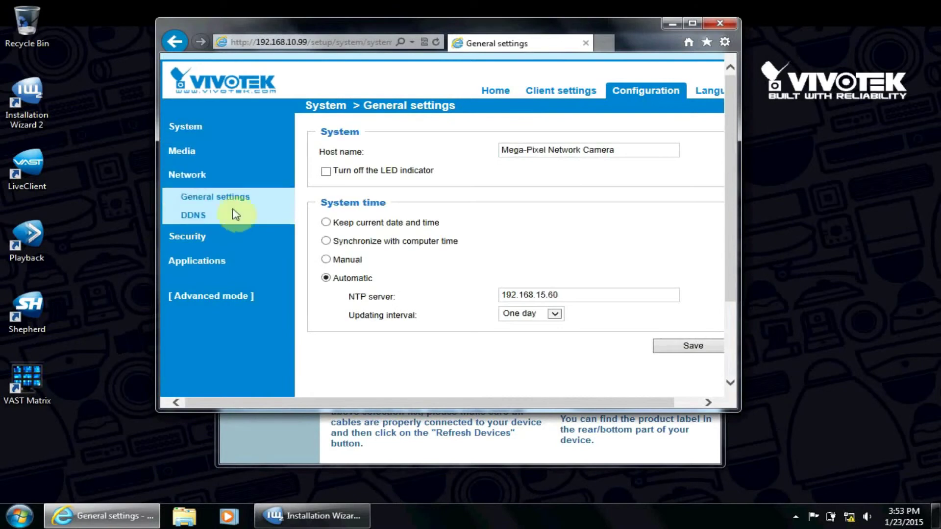
click(229, 197)
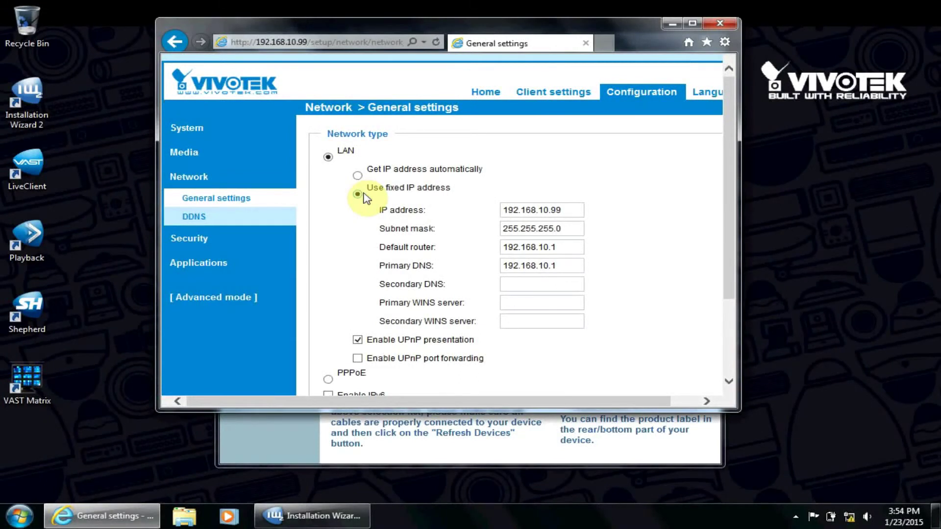
- View the root password under Security > User accounts, then close the camera's web page
click(215, 239)
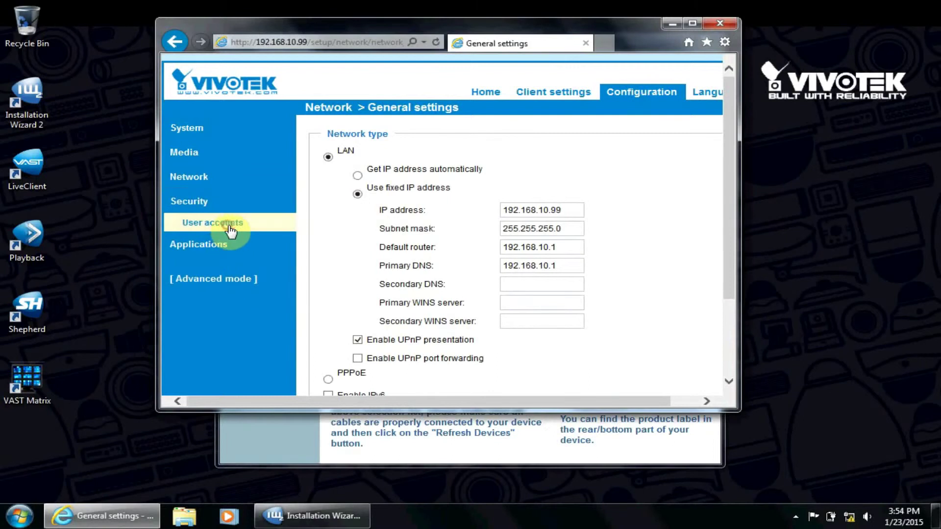
click(230, 230)
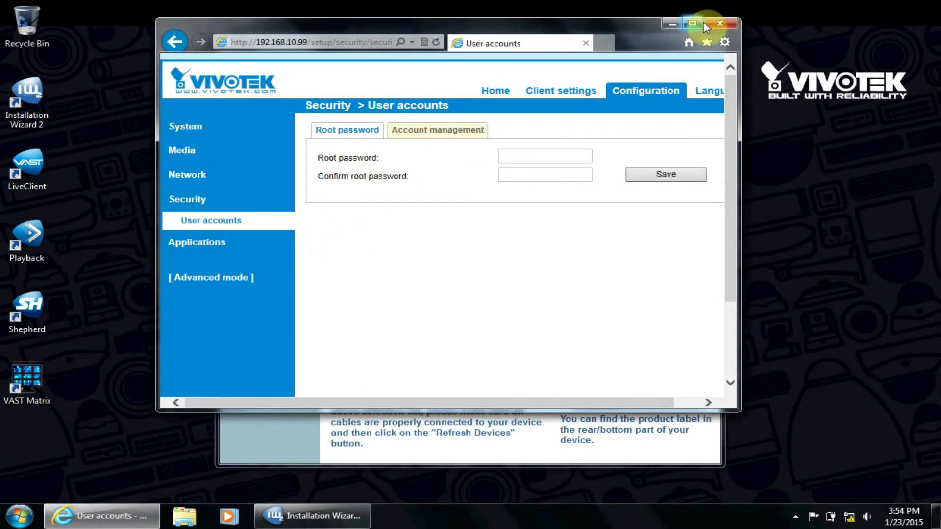
click(722, 26)
- Close the wizard, start VAST LiveClient and log in to VVTK_Station1 with the password
click(721, 33)
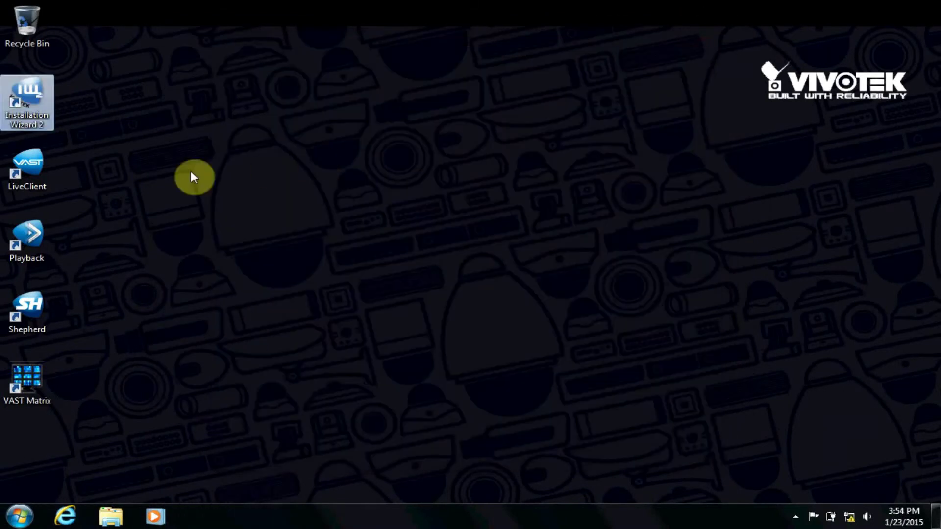
click(45, 169)
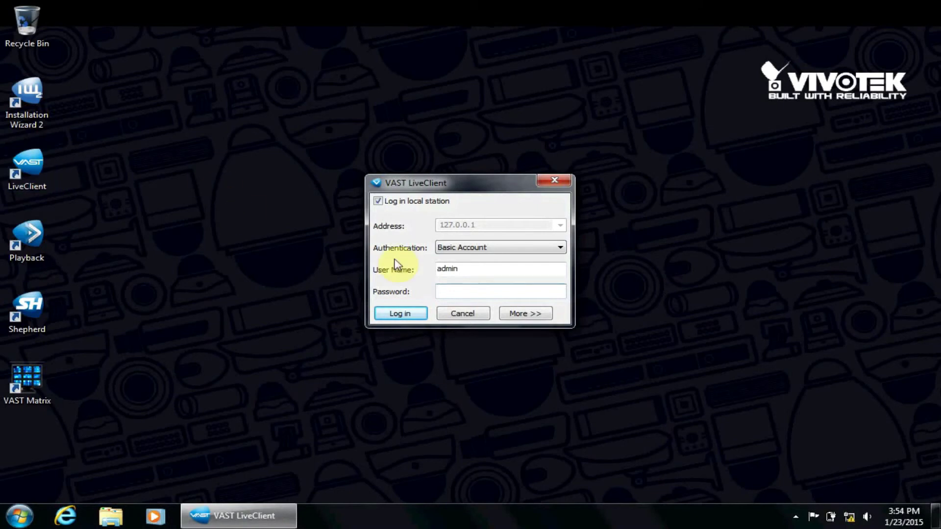
text(•••••••)
key(Return)
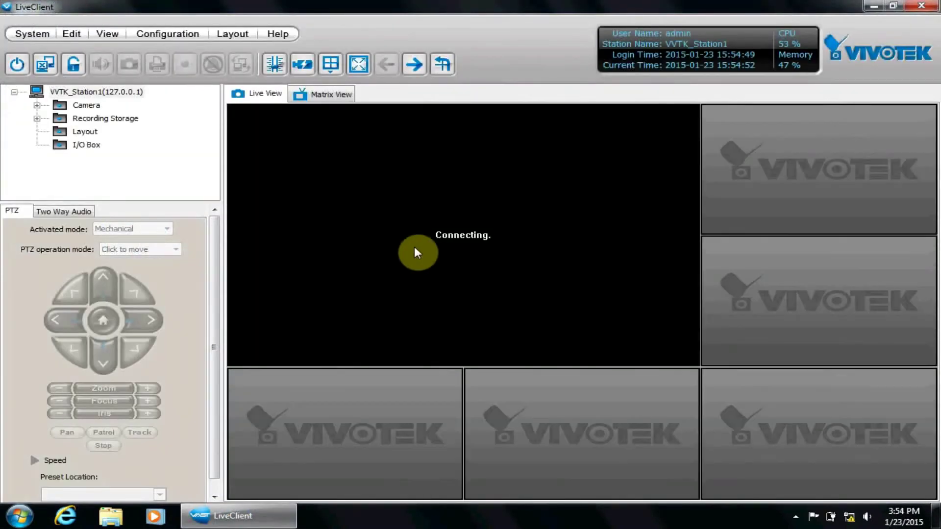
- Search for uninserted cameras, finding FD8371EV at 192.168.10.101 and PD8136 at 192.168.10.100
click(167, 39)
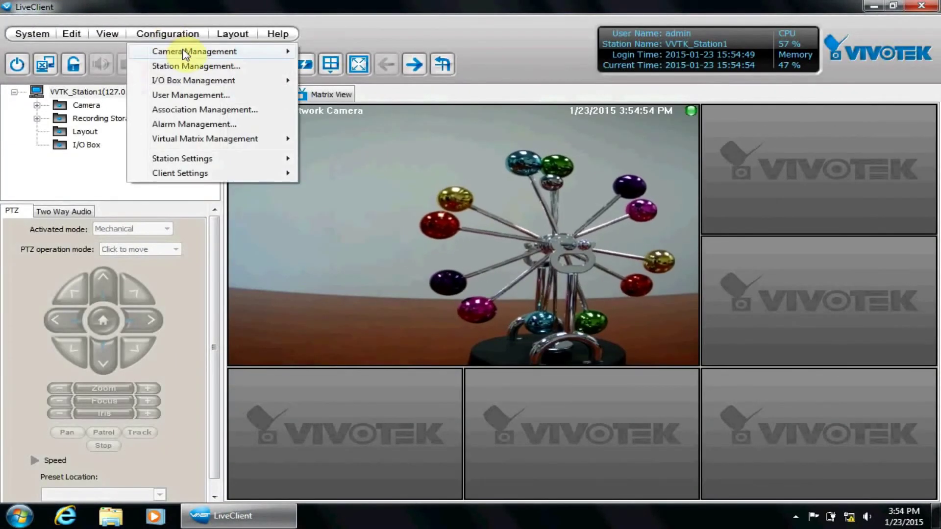
mouse_move(292, 52)
click(333, 52)
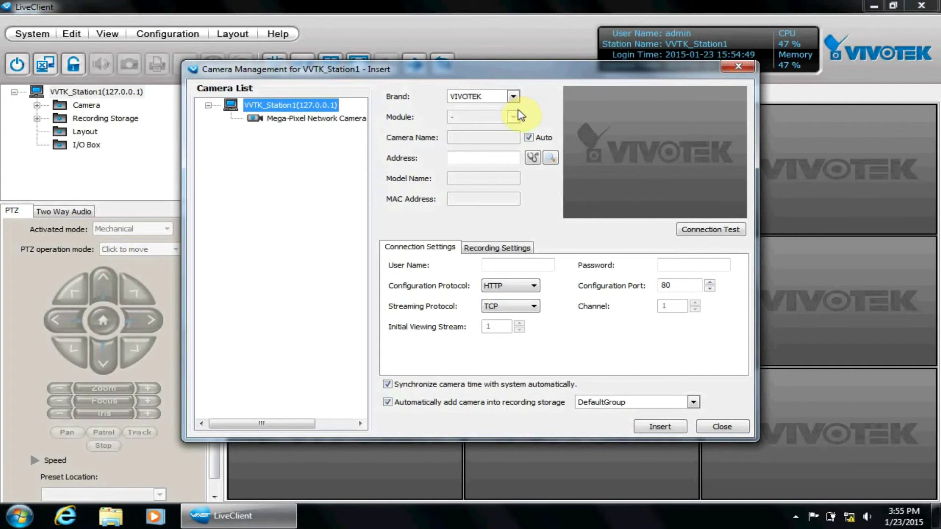
click(550, 158)
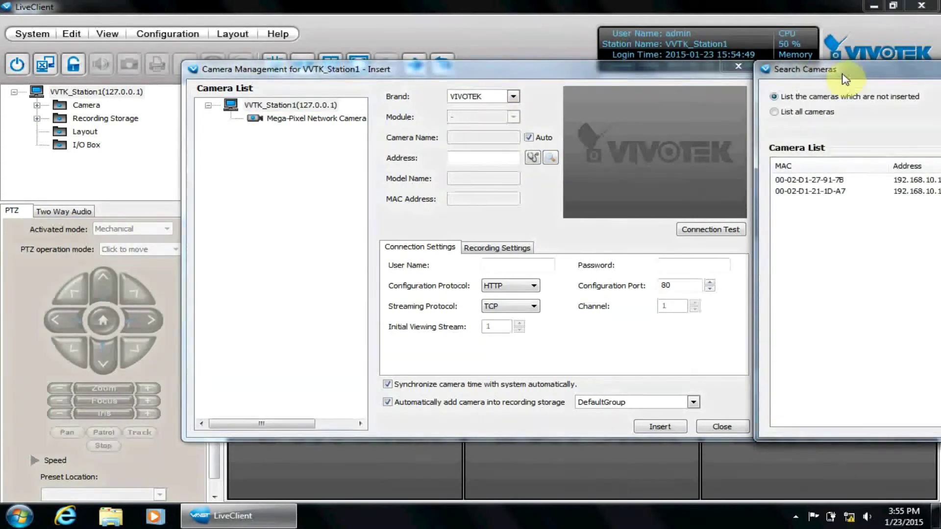
drag(827, 72, 512, 224)
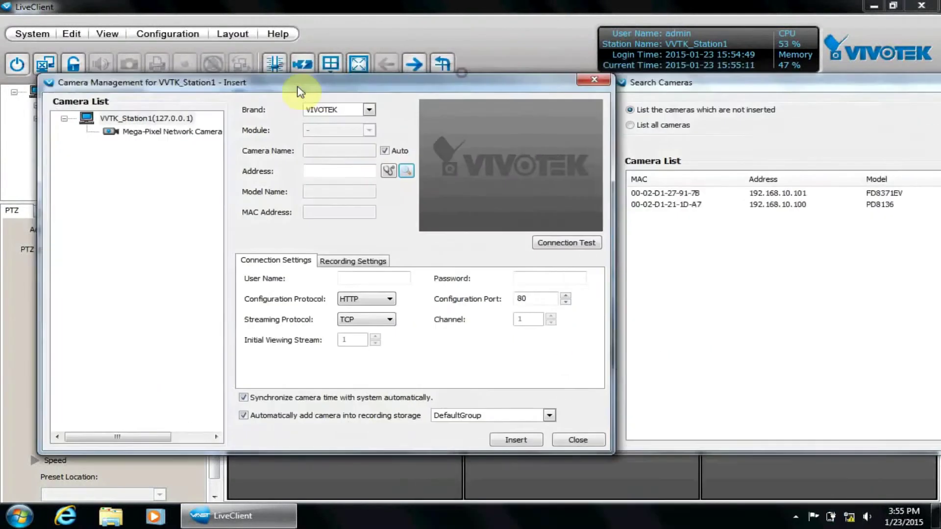
drag(300, 91, 262, 90)
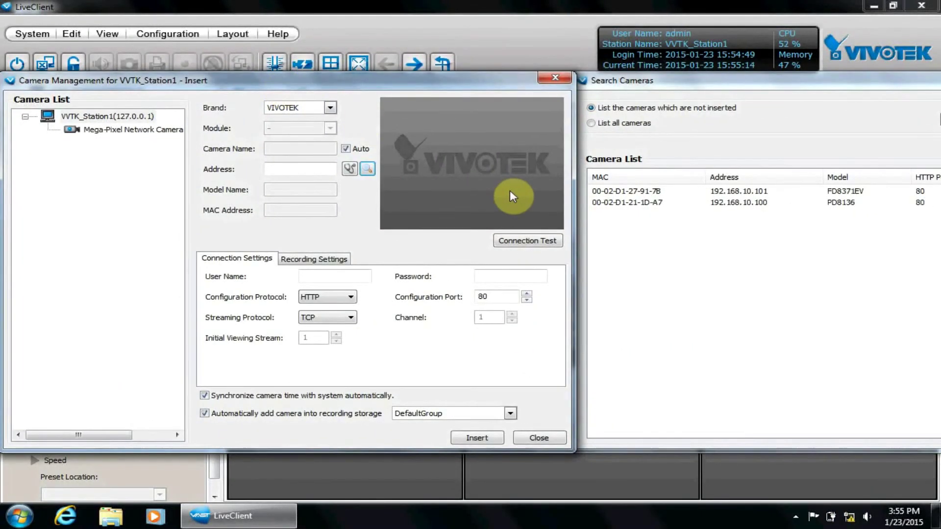
- Fill in FD8371EV at 192.168.10.101 and detect its model, auto-naming it Mega-Pixel Network Camera
click(642, 191)
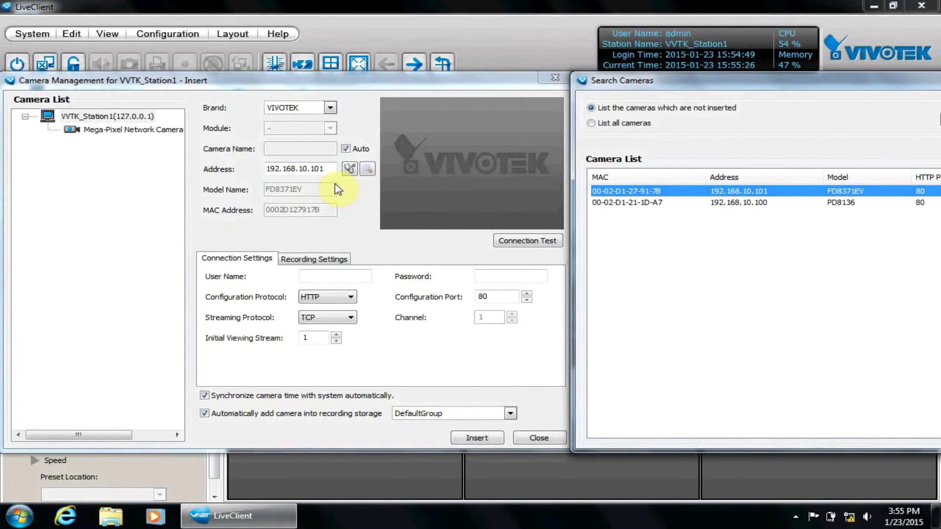
click(343, 275)
click(499, 276)
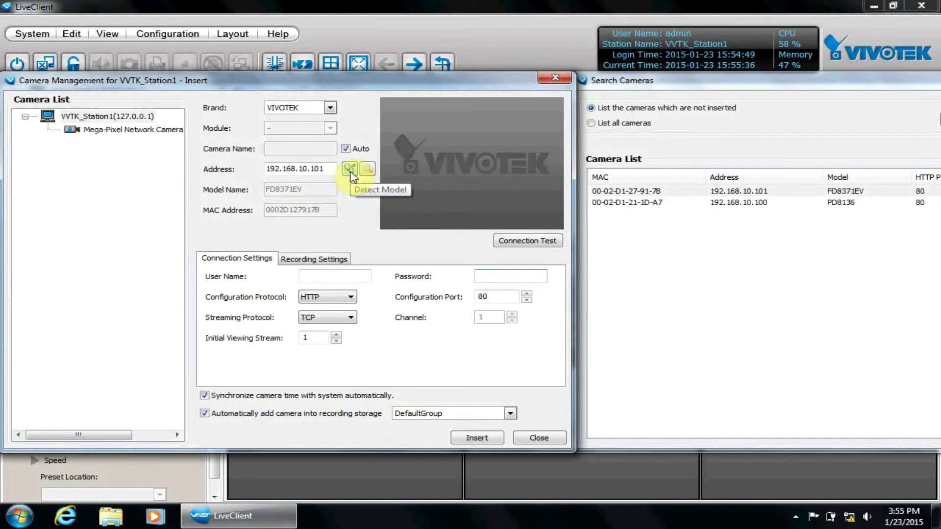
click(319, 169)
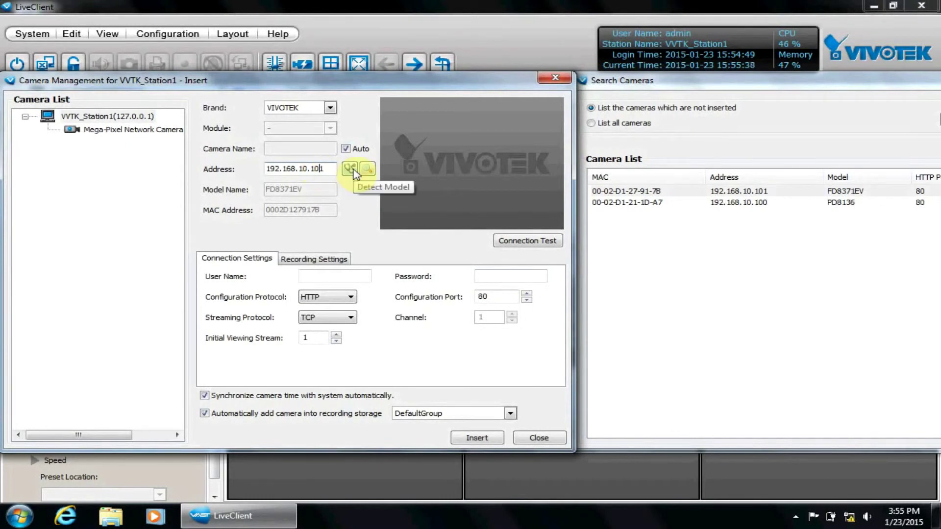
click(350, 169)
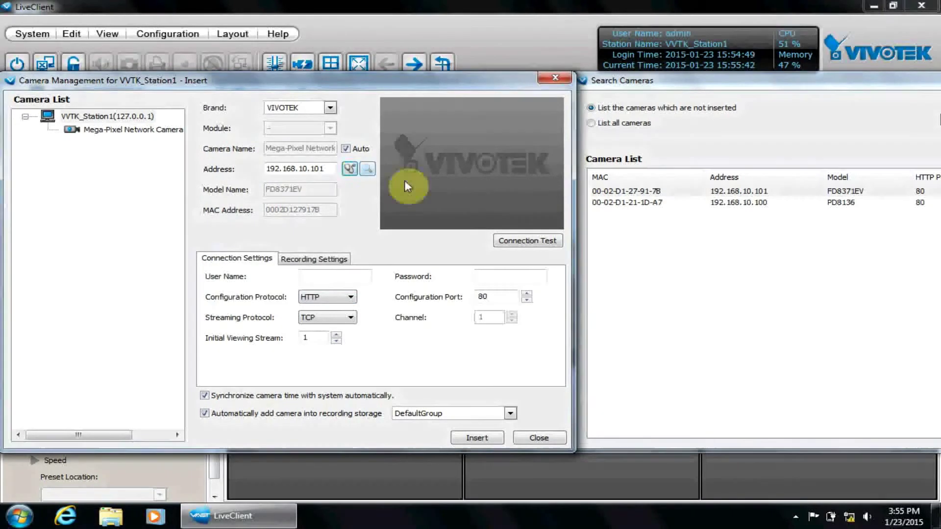
- Run the connection test so the FD8371EV's live video appears in the preview
click(530, 244)
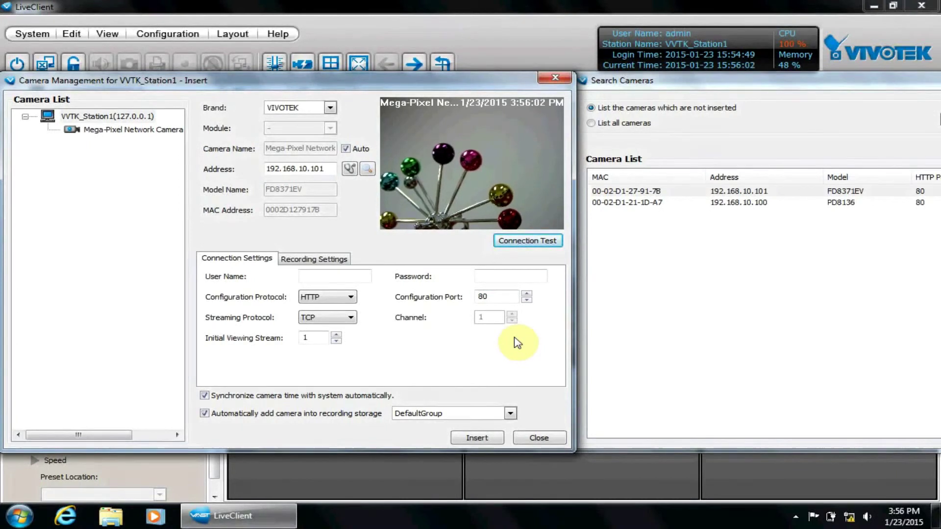
click(350, 297)
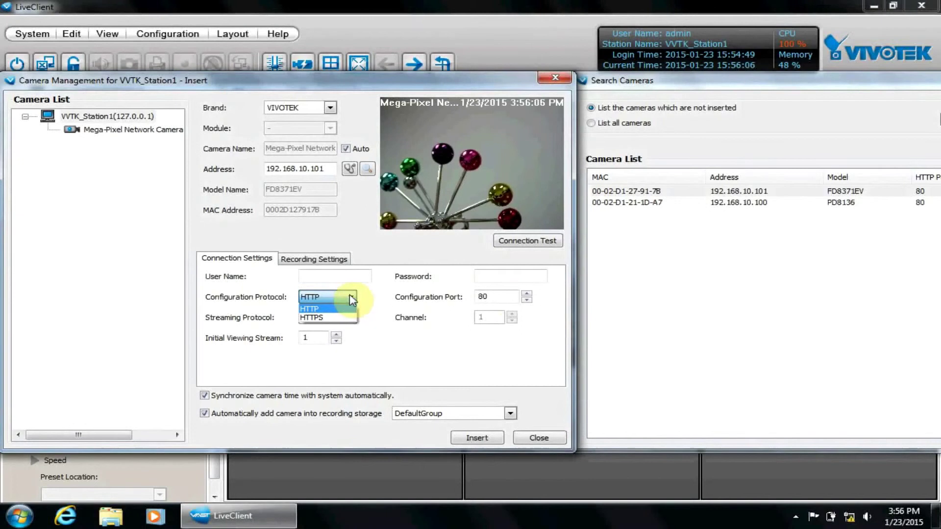
click(511, 296)
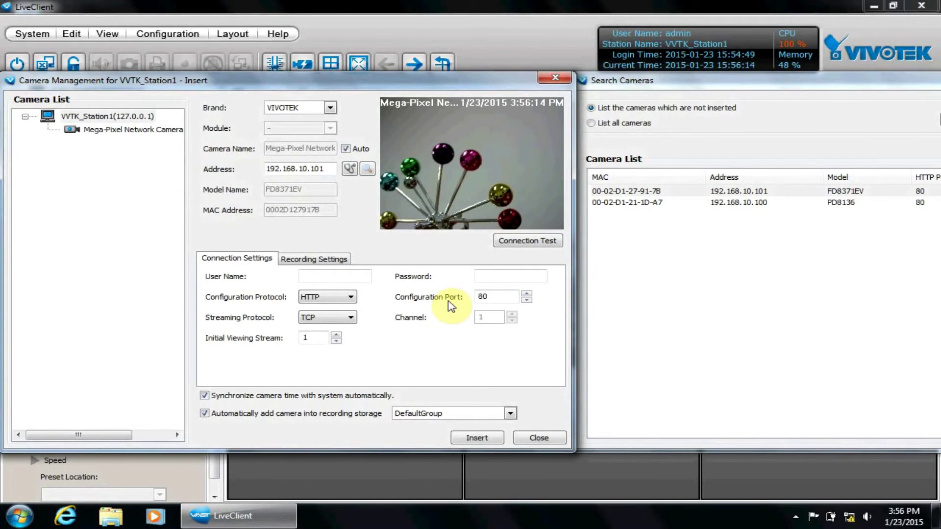
click(350, 296)
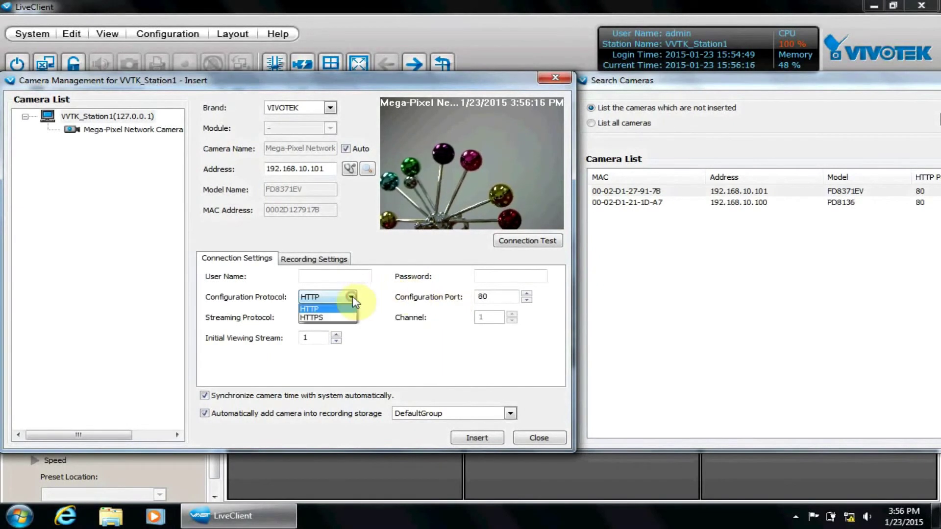
click(343, 317)
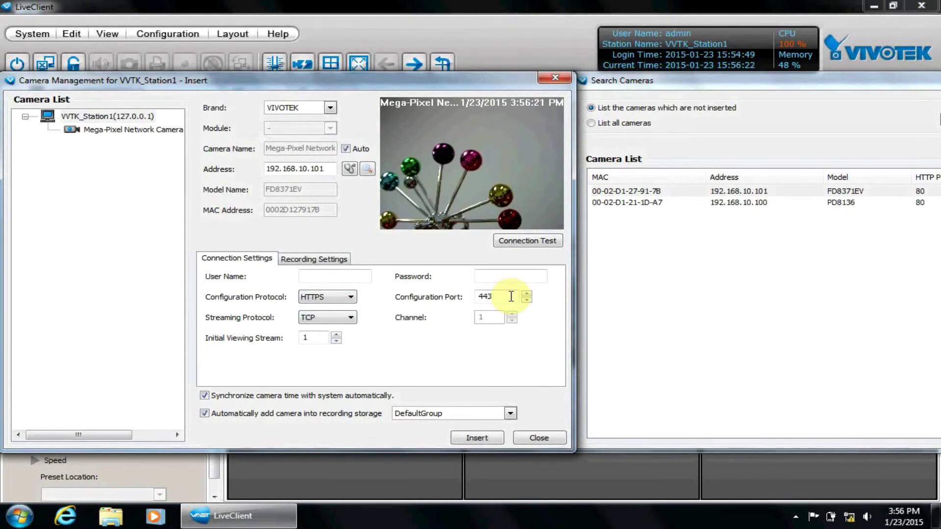
click(345, 297)
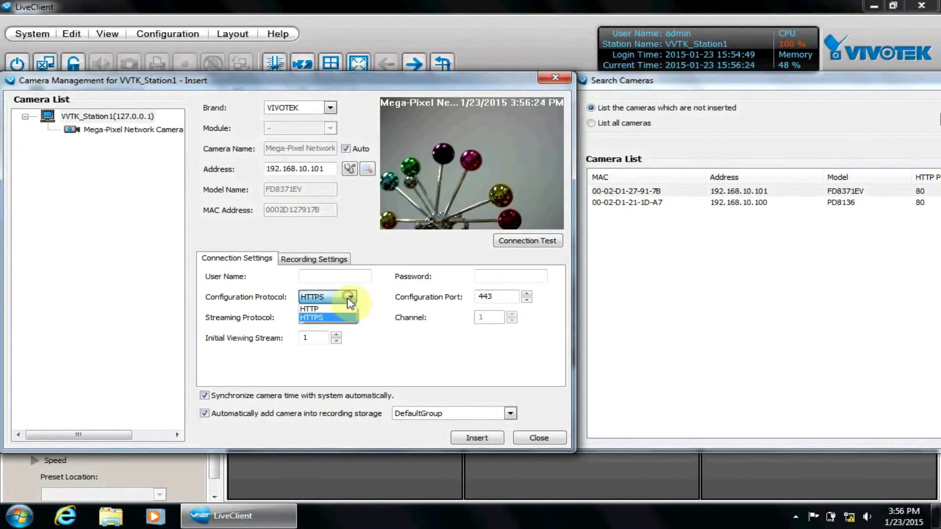
click(342, 310)
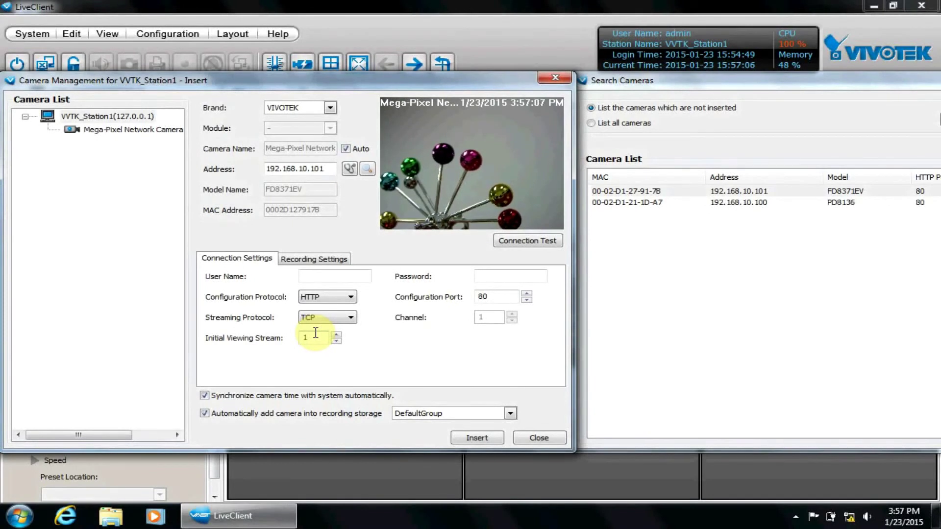
- Review recording settings: recording stream 1, 10-second pre-event and post-event times
click(338, 262)
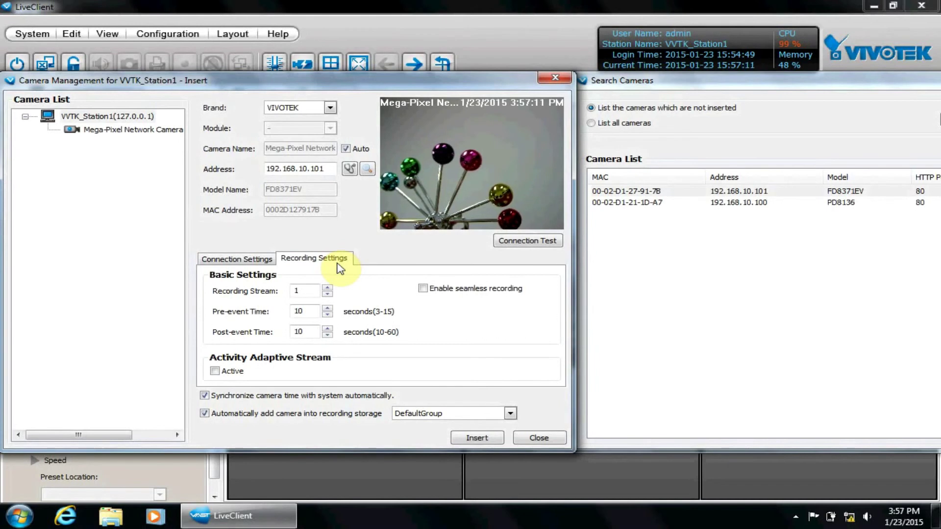
click(310, 288)
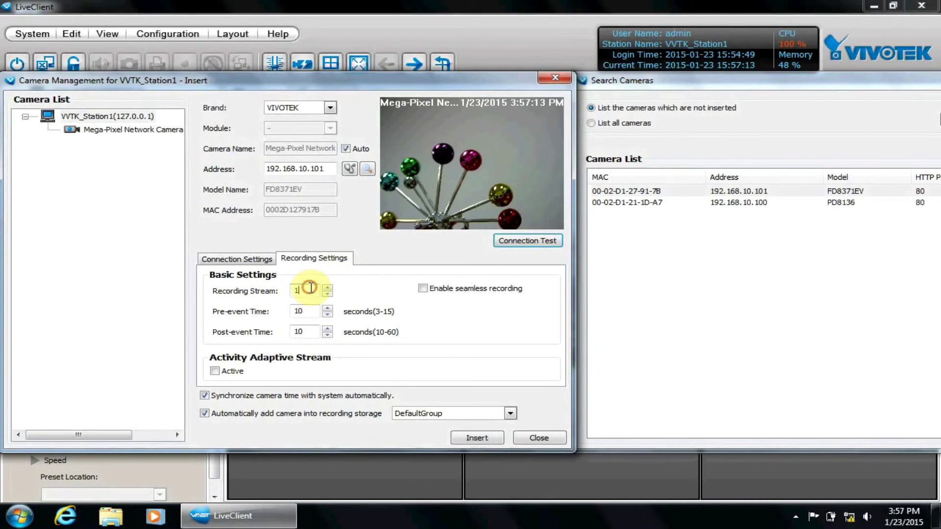
click(309, 310)
click(312, 333)
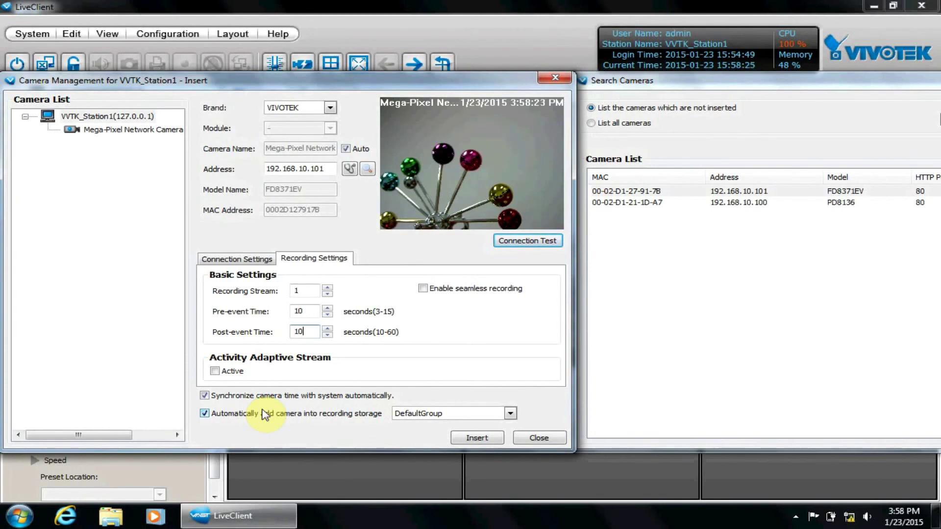
- Insert the FD8371EV (192.168.10.101) and PD8136 (192.168.10.100) cameras, then close camera management
click(485, 438)
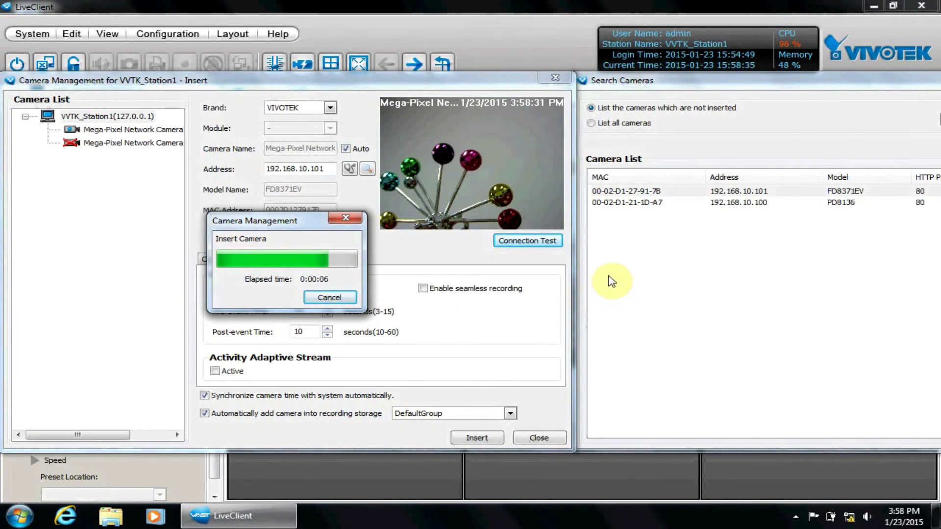
click(643, 202)
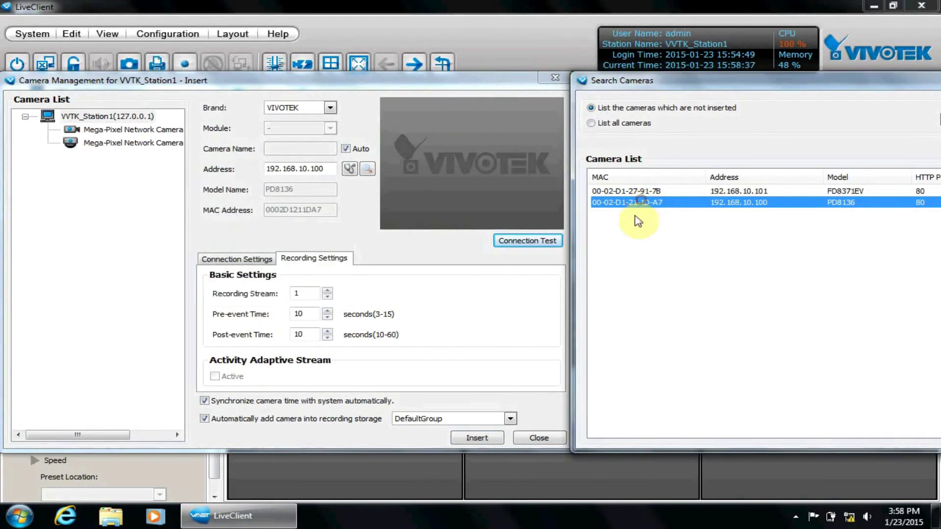
click(487, 437)
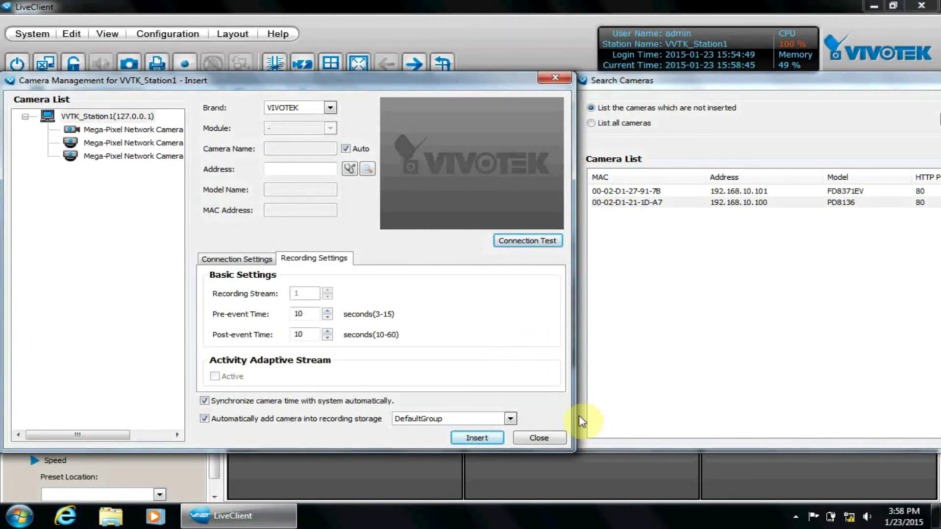
click(539, 438)
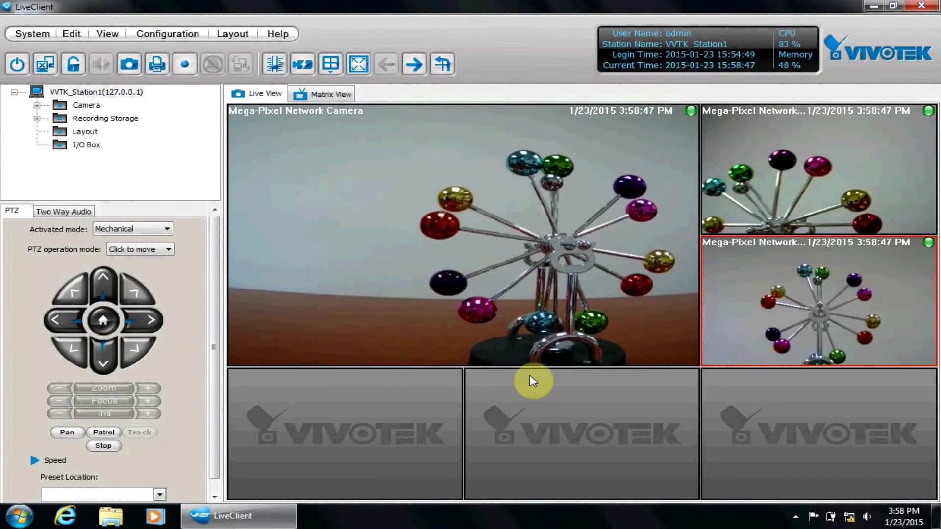